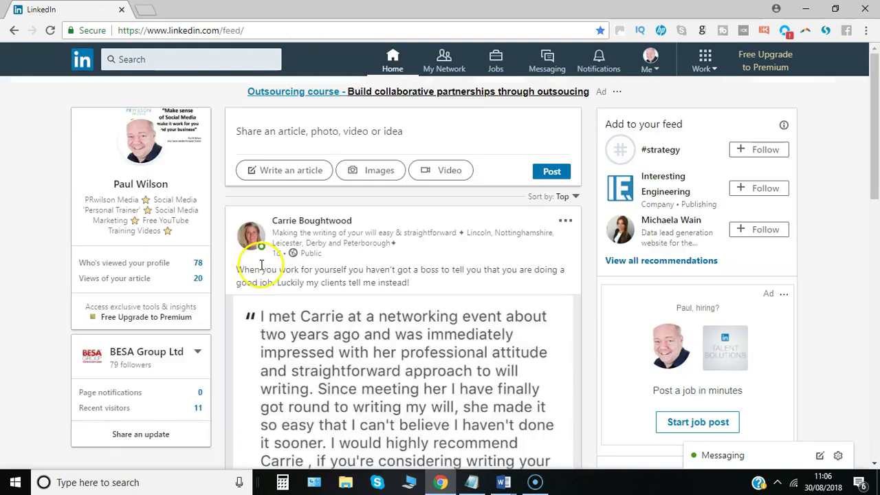
Open your own profile from the Me menu and scroll down to the Skills & Endorsements section.
left_click(657, 74)
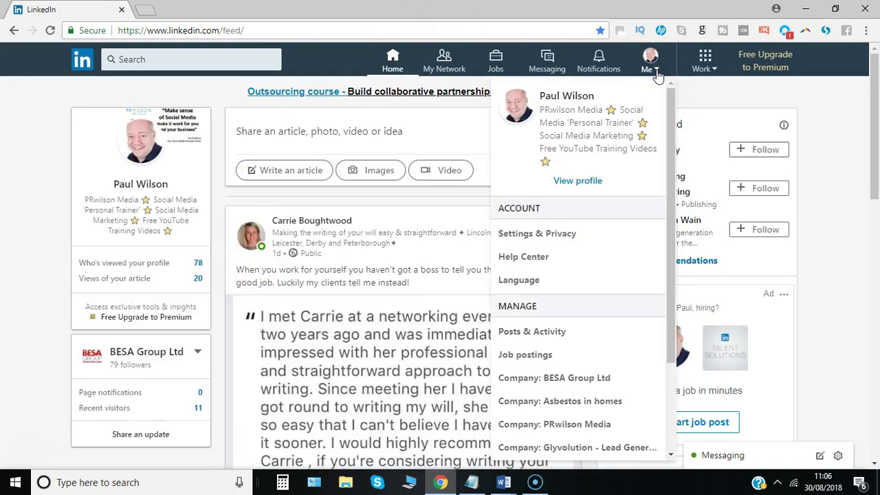
left_click(597, 182)
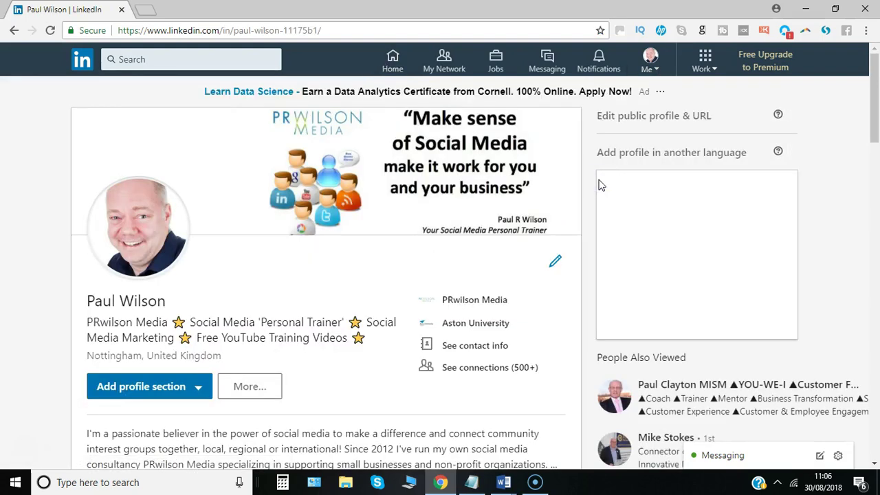
scroll(877, 69, "down", 3)
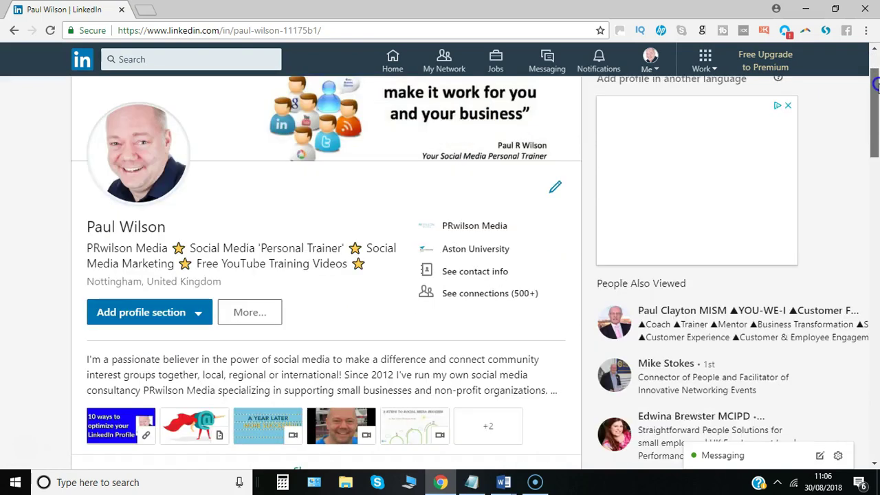
left_click_drag(876, 246, 876, 361)
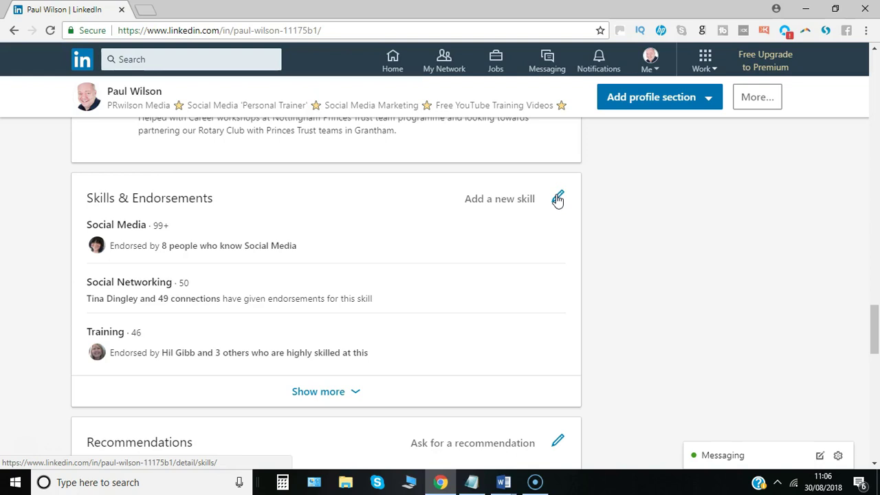
In the skills reorder list, move Marketing Strategy above Entrepreneurship and delete IT Strategy.
left_click(555, 199)
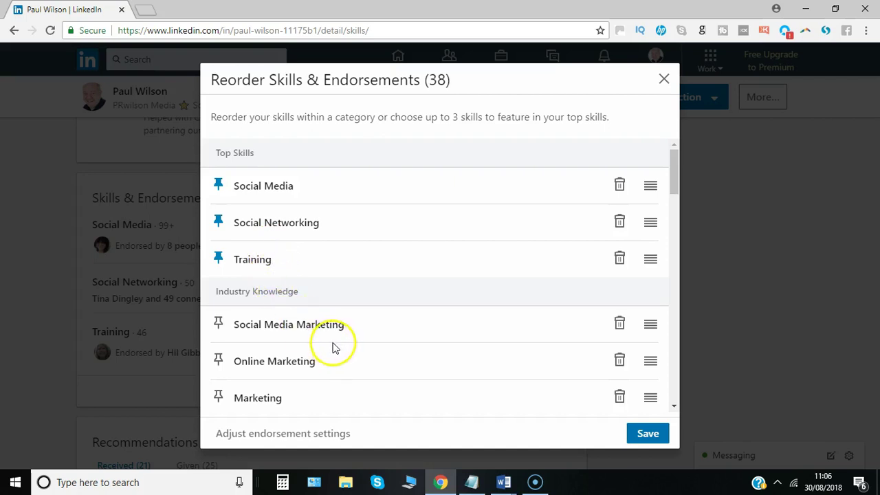
left_click(676, 183)
left_click_drag(676, 183, 676, 201)
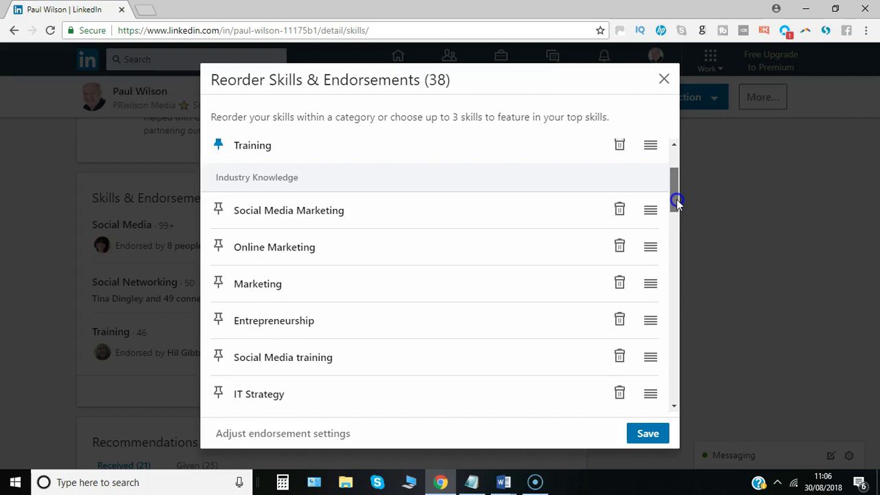
left_click_drag(676, 200, 676, 202)
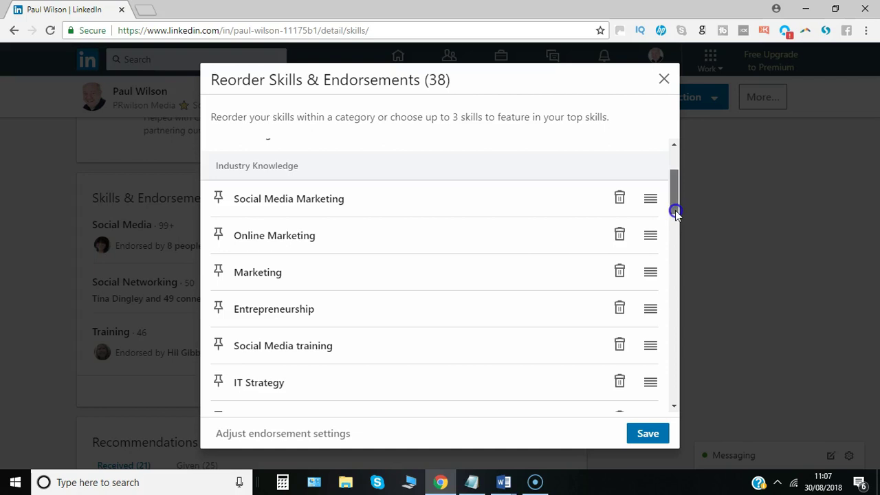
left_click(622, 388)
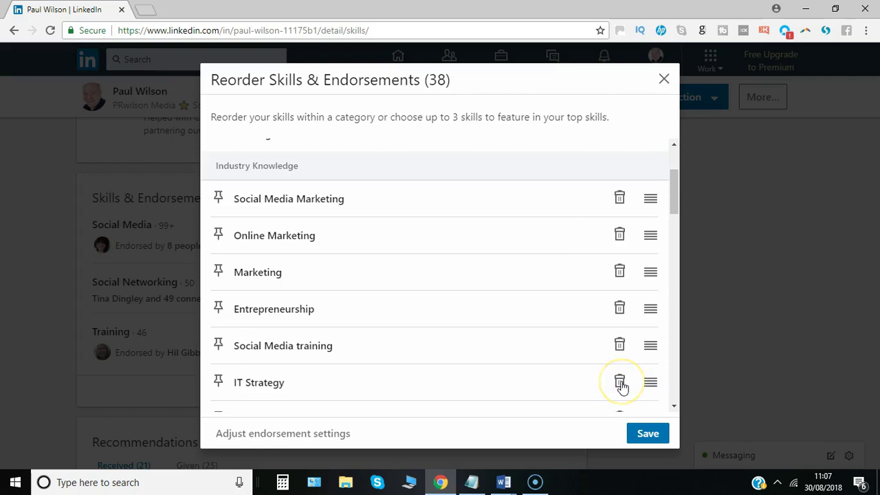
scroll(622, 388, "down", 1)
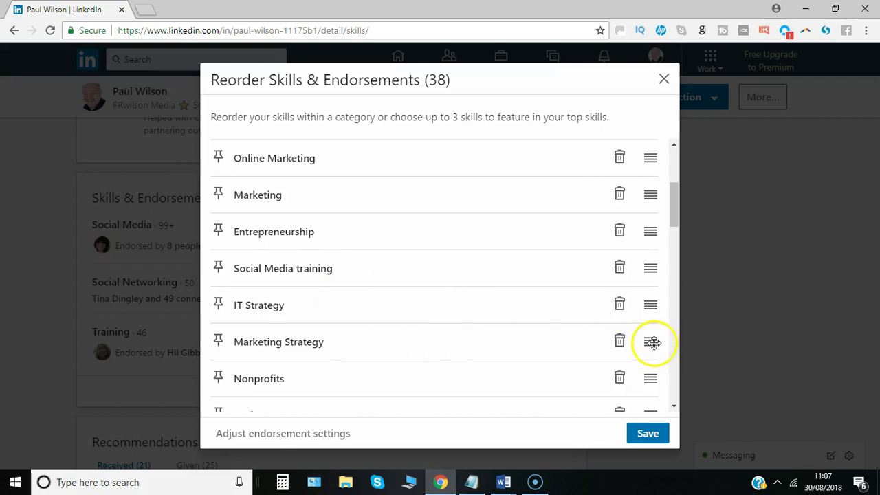
left_click_drag(652, 342, 632, 227)
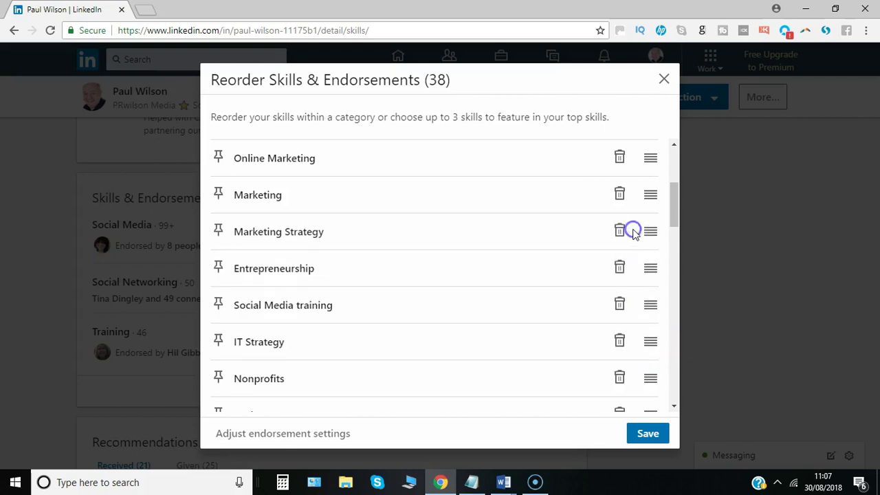
left_click(619, 341)
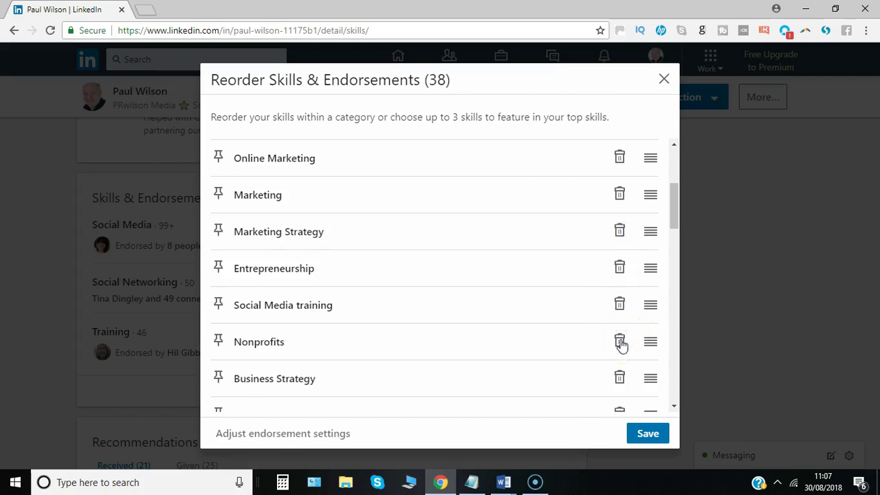
Drag the LinkedIn skill up the reorder list to just above Microsoft Technologies.
left_click_drag(674, 208, 678, 254)
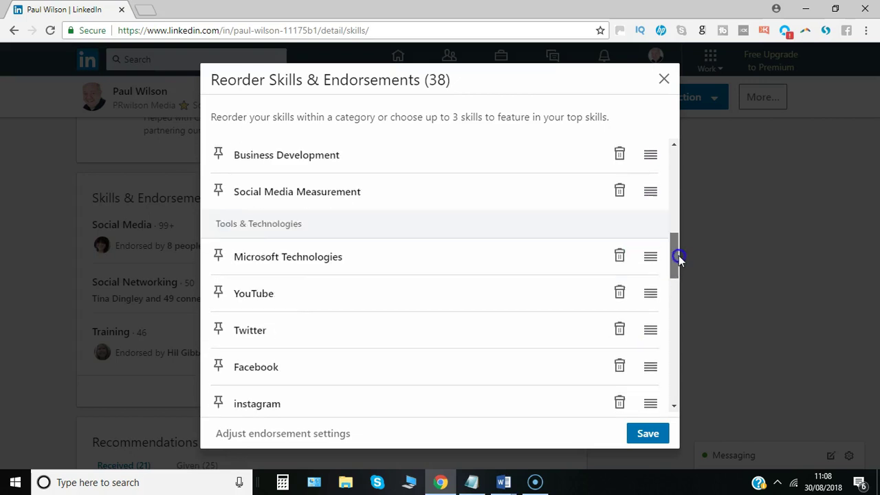
left_click_drag(679, 255, 678, 261)
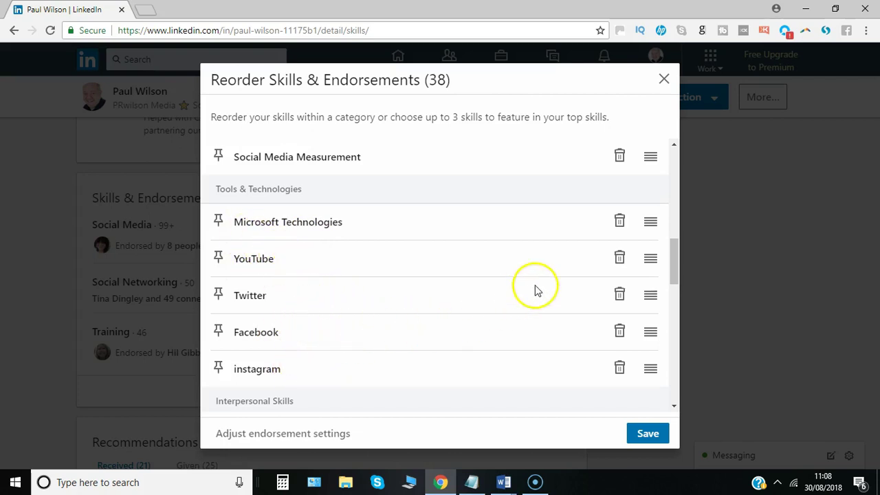
left_click_drag(682, 265, 688, 351)
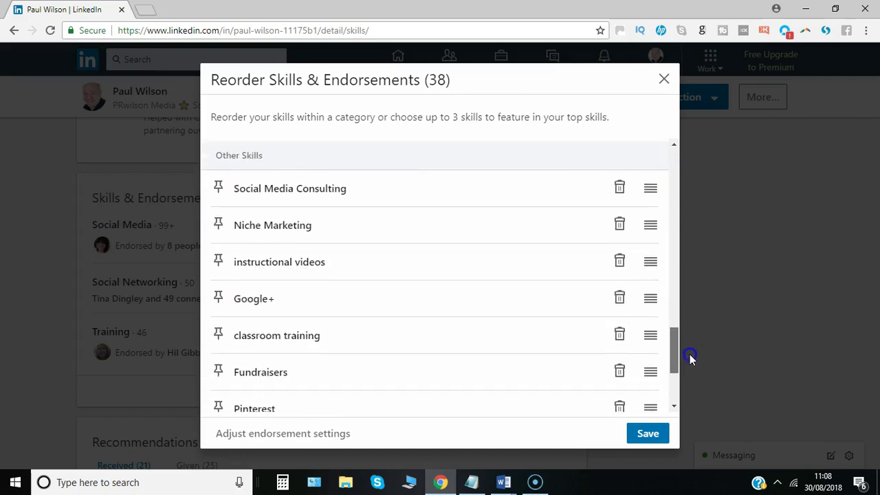
left_click_drag(688, 351, 690, 375)
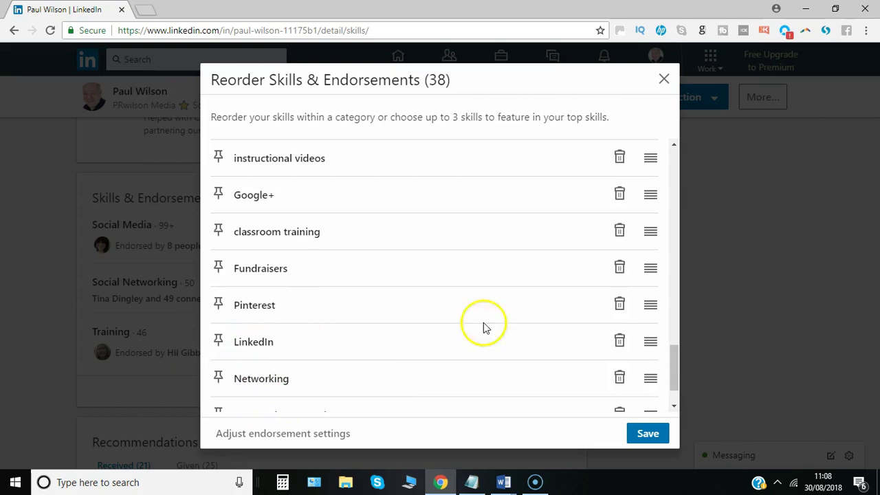
mouse_move(651, 346)
left_mouse_down()
mouse_move(565, 215)
mouse_move(562, 153)
mouse_move(565, 172)
left_mouse_up()
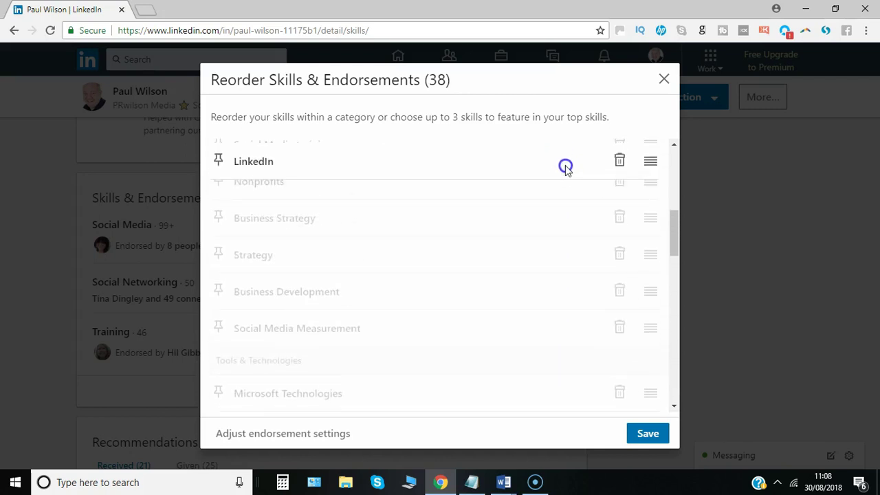
mouse_move(565, 173)
left_mouse_down()
mouse_move(589, 416)
mouse_move(587, 386)
left_mouse_up()
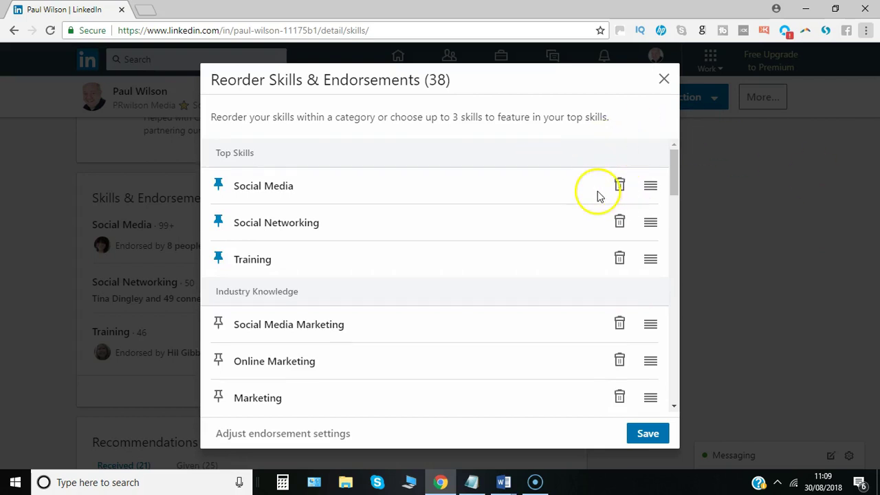
Unpin Training, pin Social Media Consulting as a top skill, save, and begin adding a skill.
double_click(219, 258)
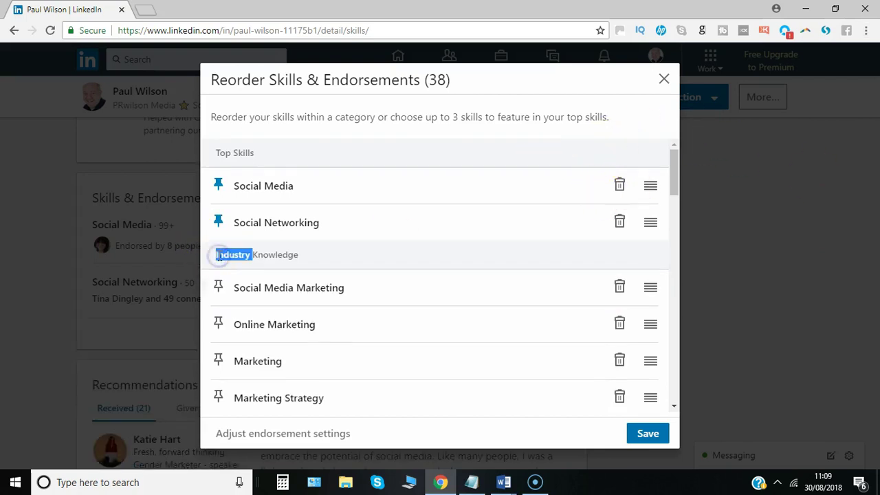
left_click_drag(674, 159, 683, 337)
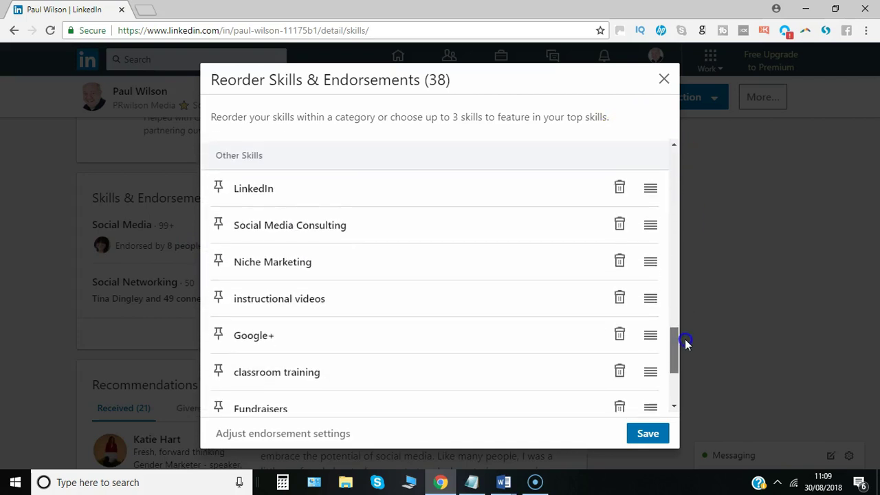
left_click(215, 224)
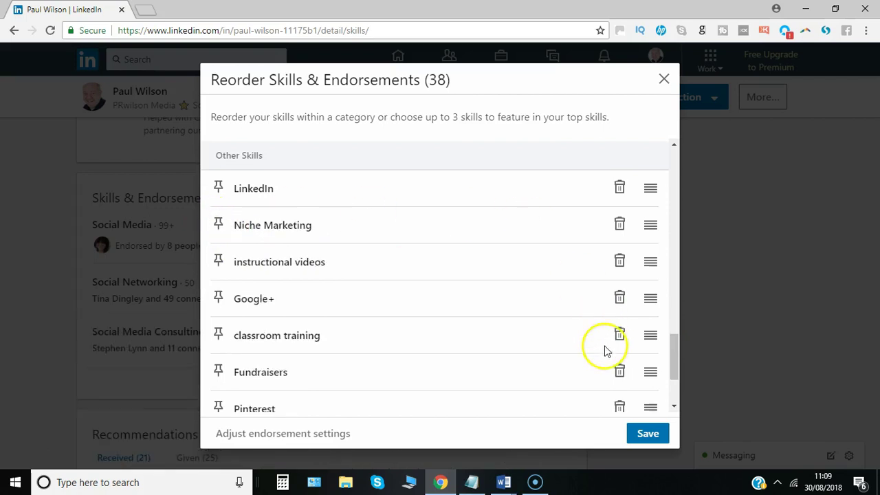
left_click_drag(679, 365, 627, 153)
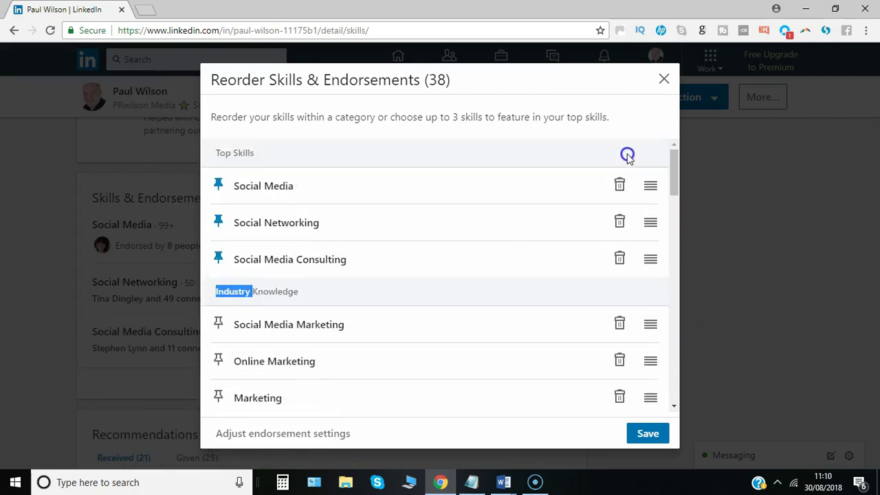
left_click(646, 432)
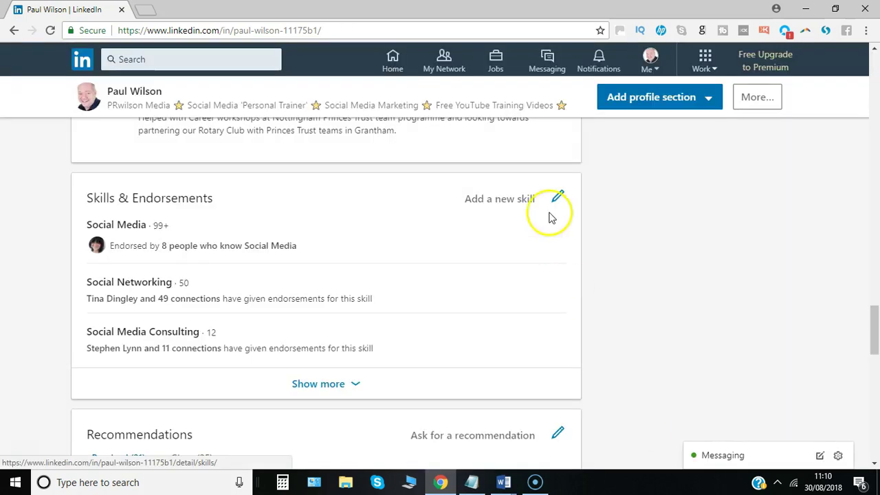
left_click(519, 200)
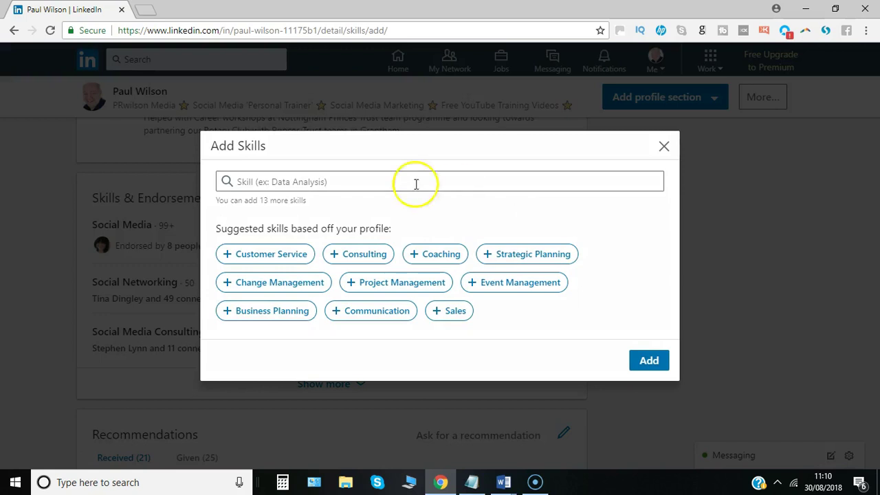
Queue Consulting, Communication and Social Networking Apps (searched as 'social netw') as new skills.
left_click(345, 179)
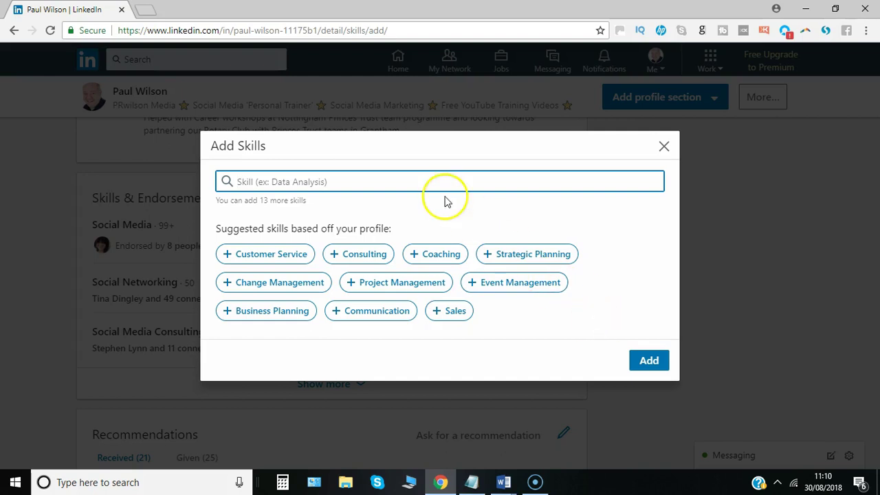
left_click(359, 255)
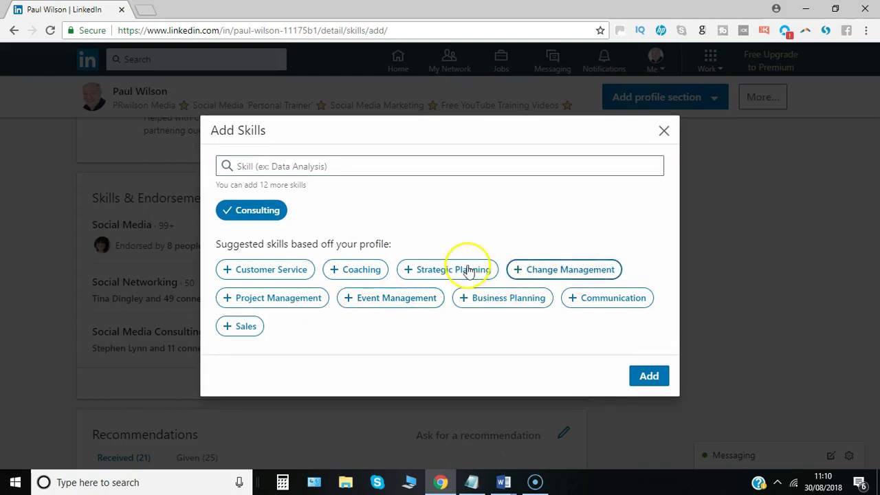
left_click(605, 300)
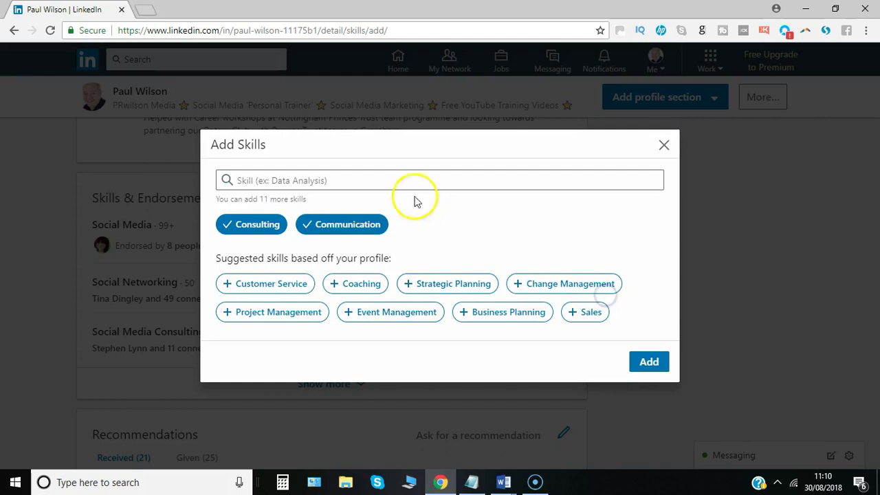
left_click(334, 181)
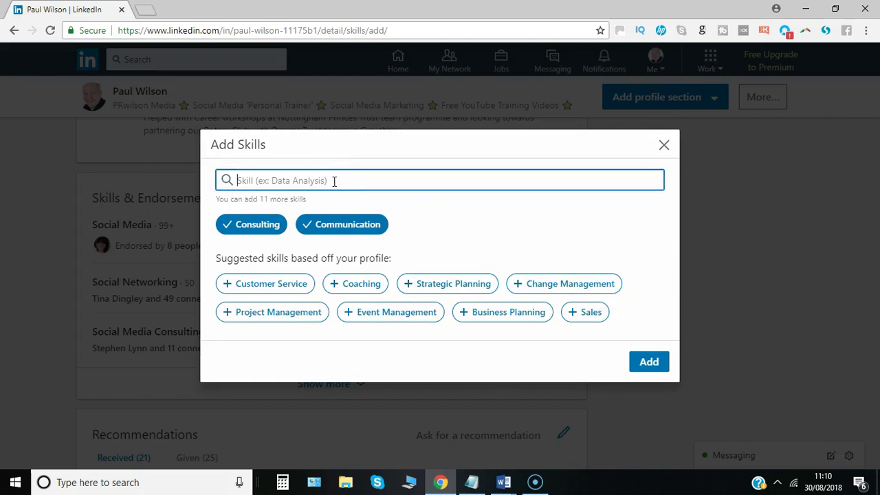
type("social")
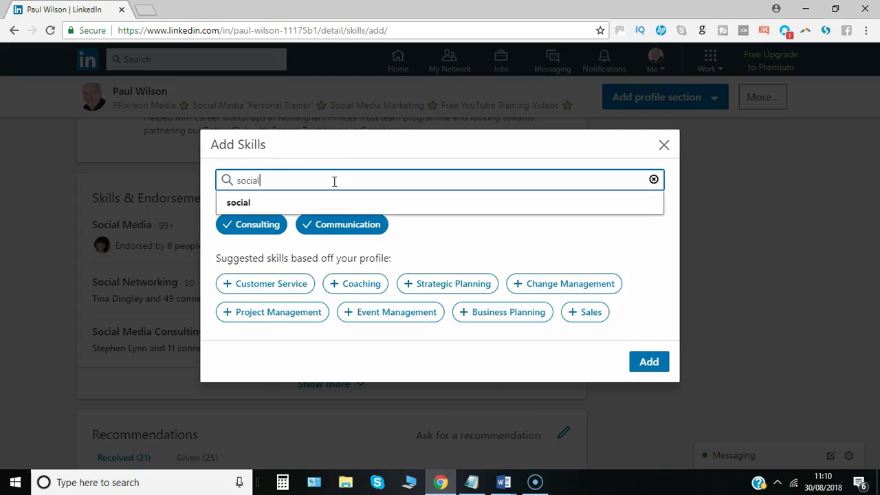
type(" n")
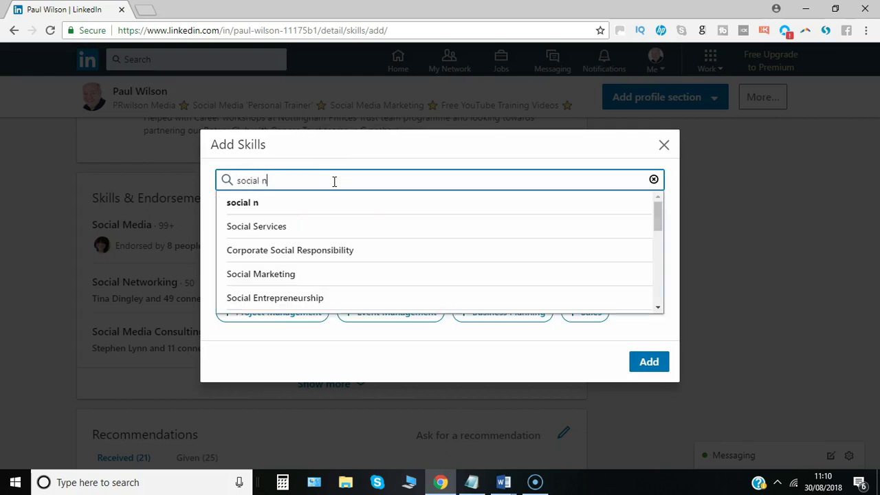
type("etworking")
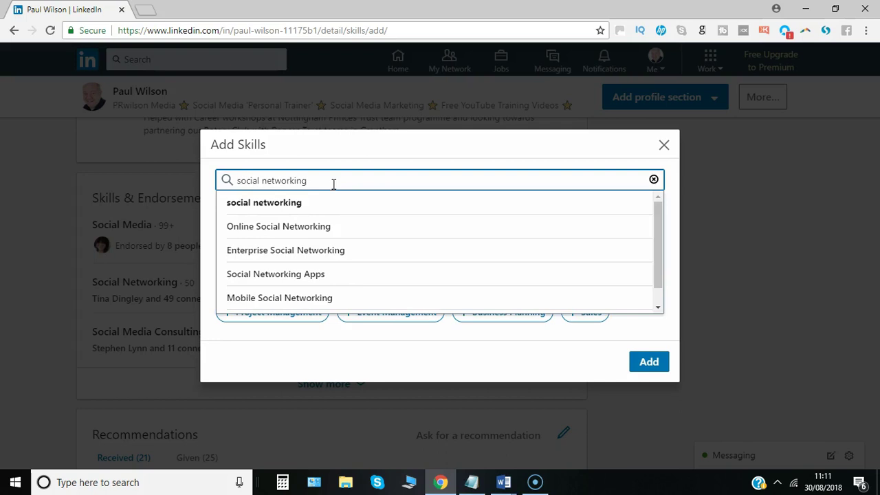
left_click(317, 275)
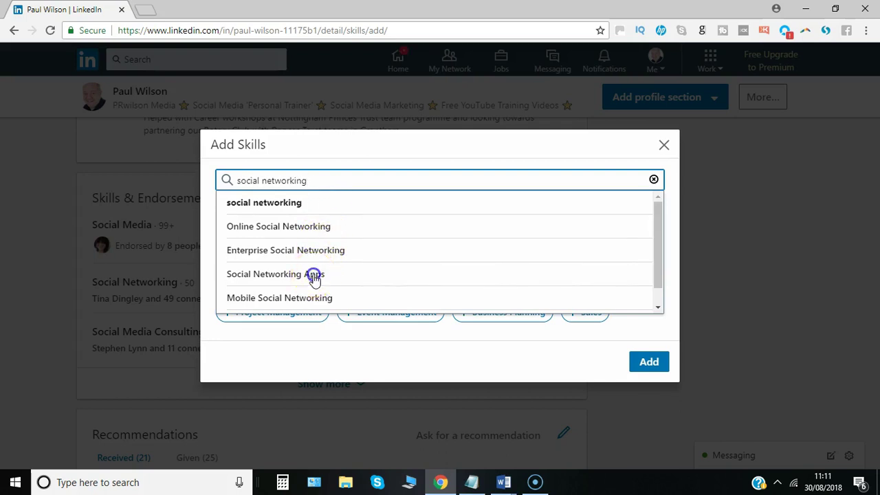
Add the three queued skills to the profile and expand the full Skills & Endorsements list.
left_click(647, 369)
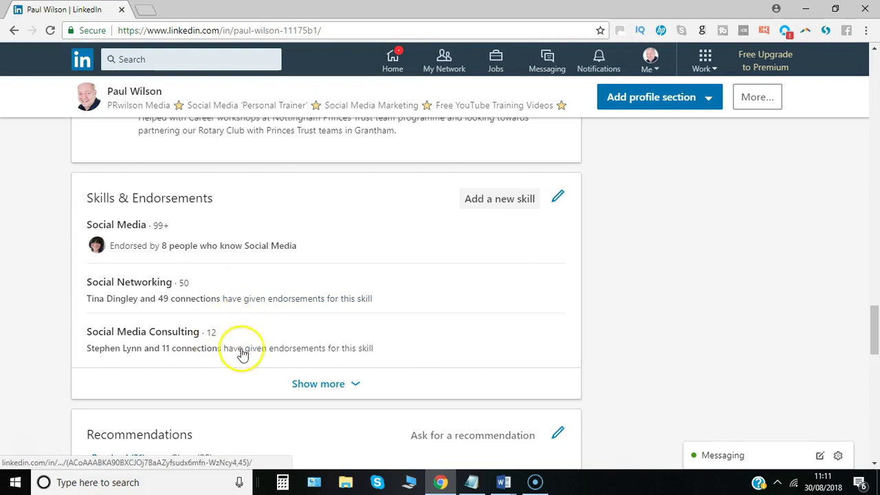
left_click(332, 385)
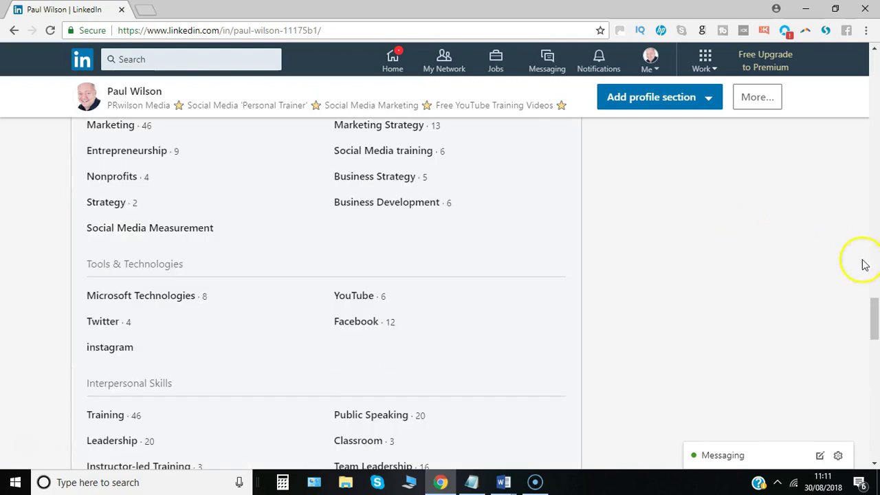
mouse_move(873, 315)
left_mouse_down()
mouse_move(875, 374)
mouse_move(872, 313)
left_mouse_up()
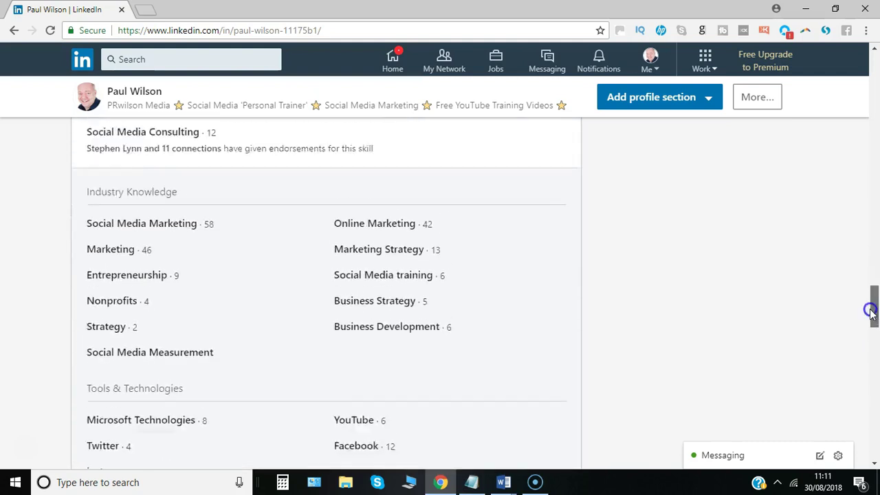
left_click_drag(871, 313, 871, 310)
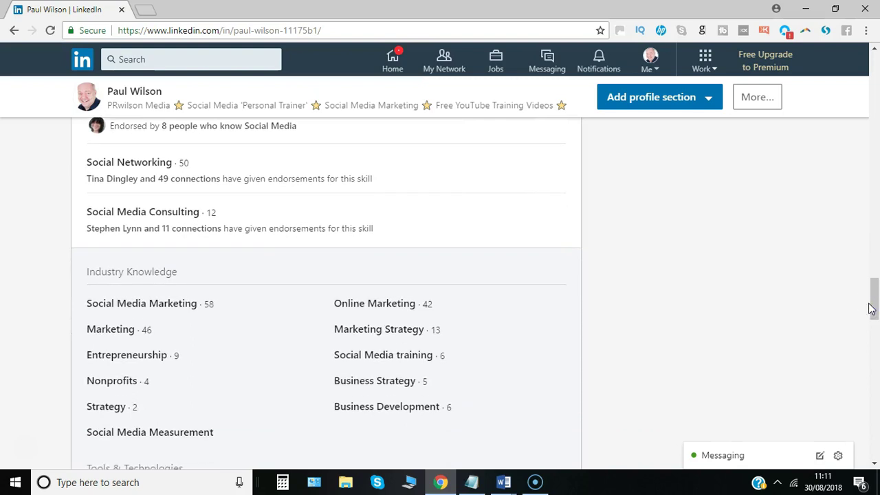